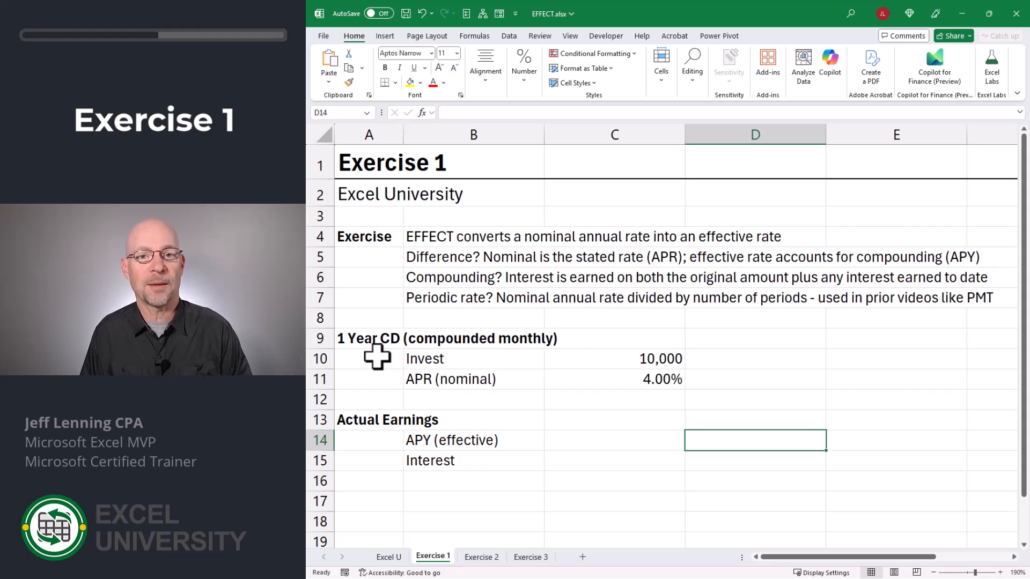
Step: Review the CD's investment amount and nominal APR cells in Exercise 1
key(Up)
key(Up)
key(Up)
key(Up)
key(Left)
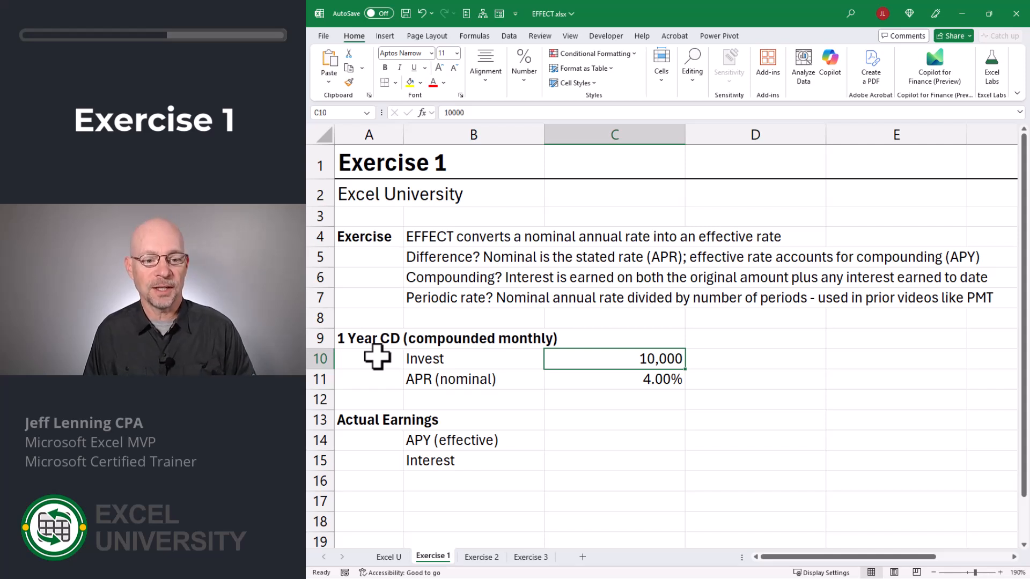
key(Down)
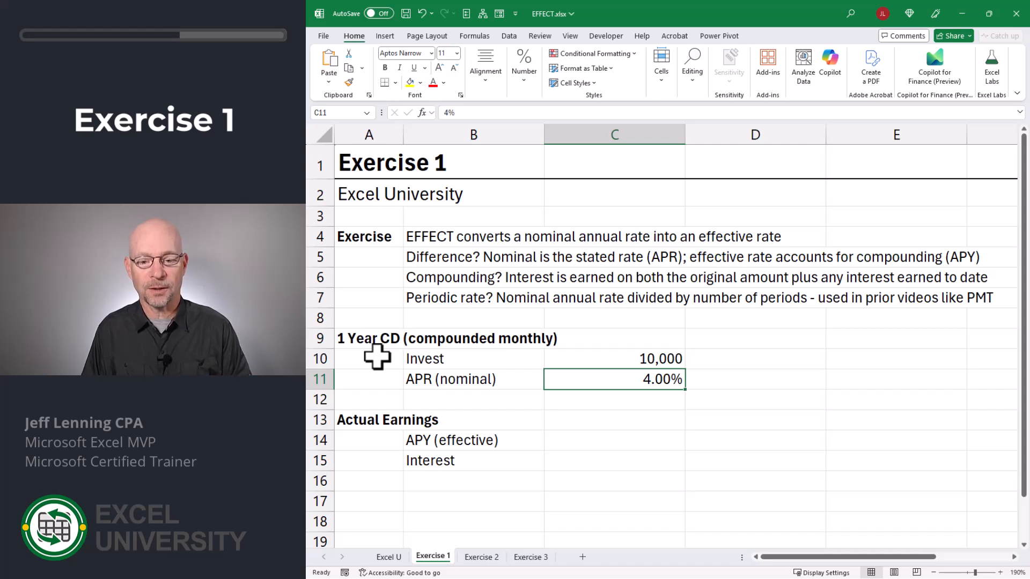
key(Down)
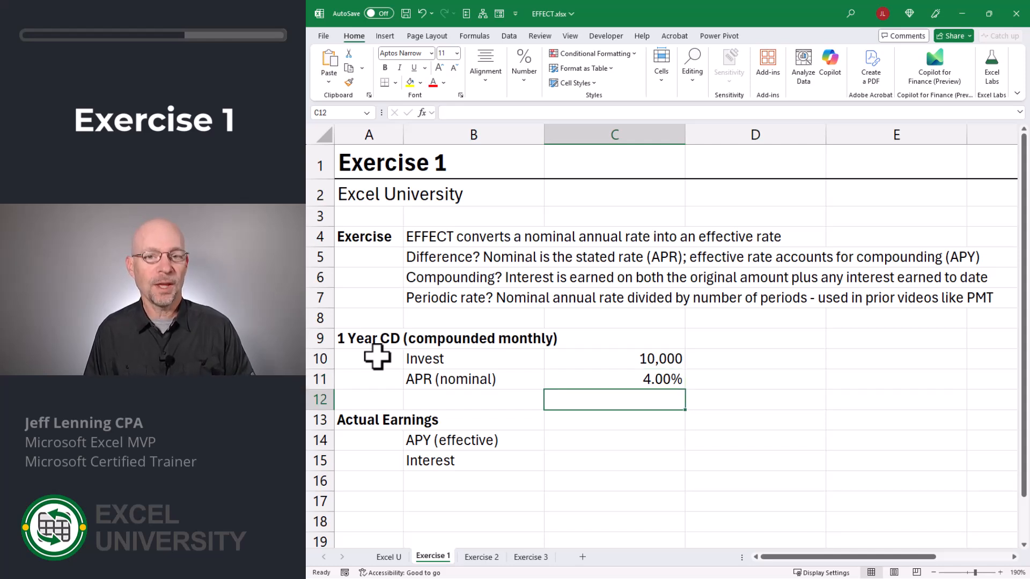
key(Down)
key(Down)
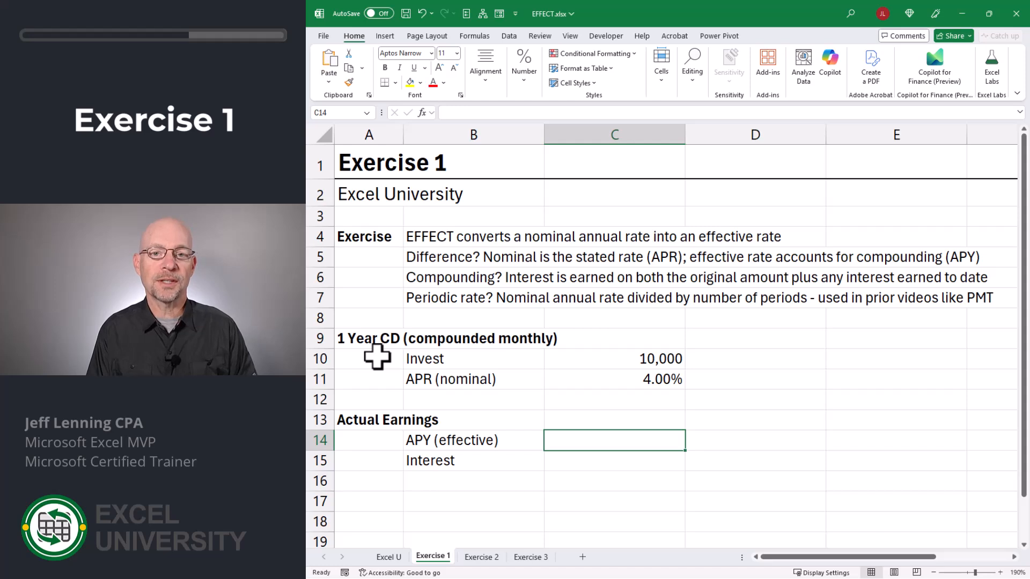
Step: Calculate the APY (effective) with =EFFECT(C11,12) using the nominal APR and 12 monthly periods
text(=eff)
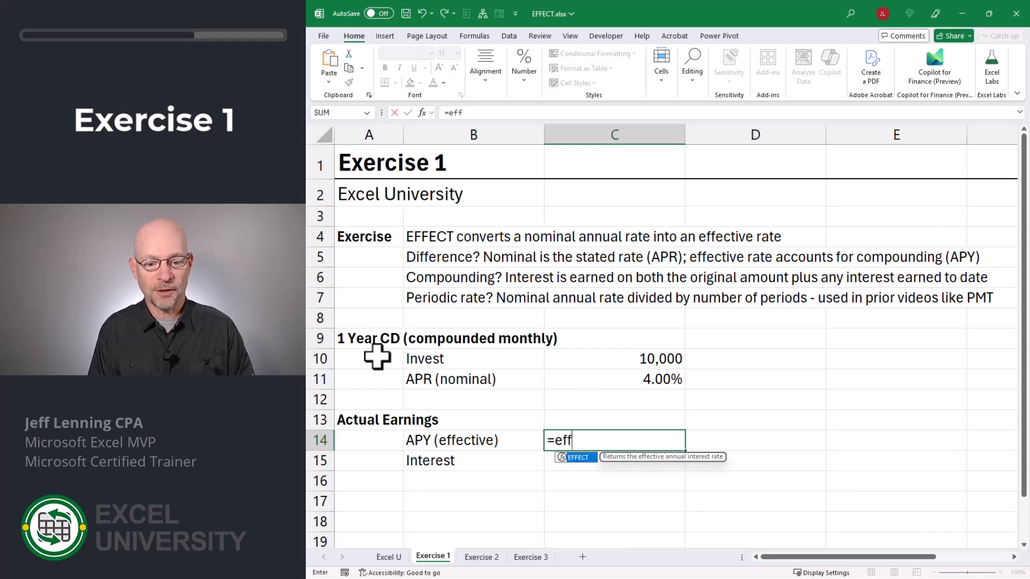
key(Tab)
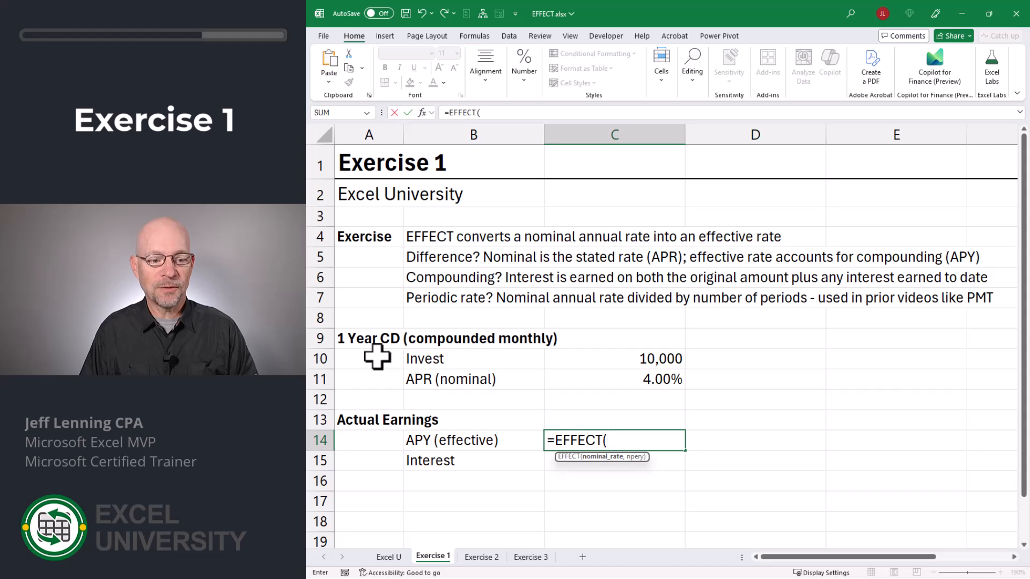
key(Up)
key(Up)
key(Up)
text(,)
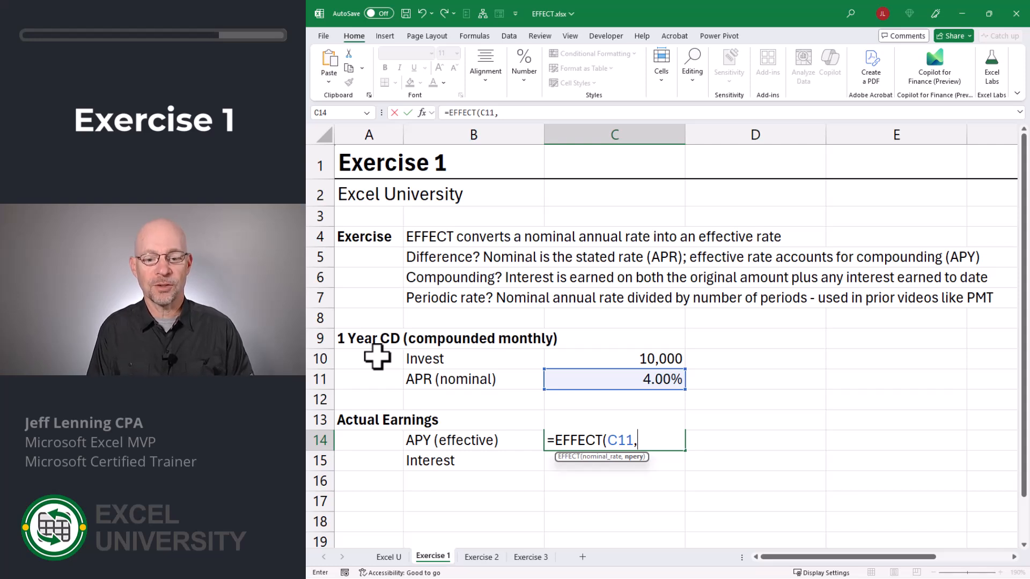
text(12))
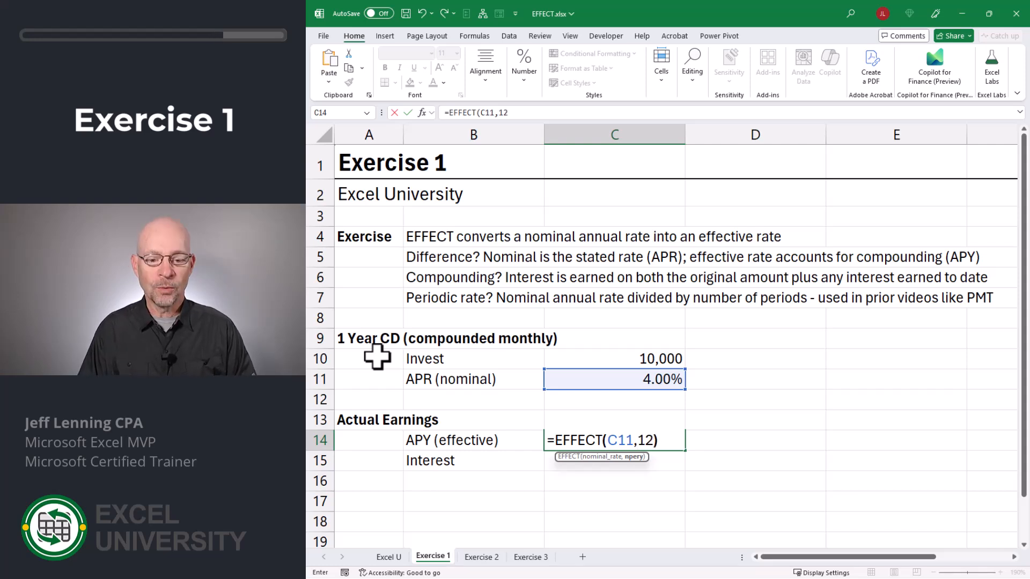
key(Return)
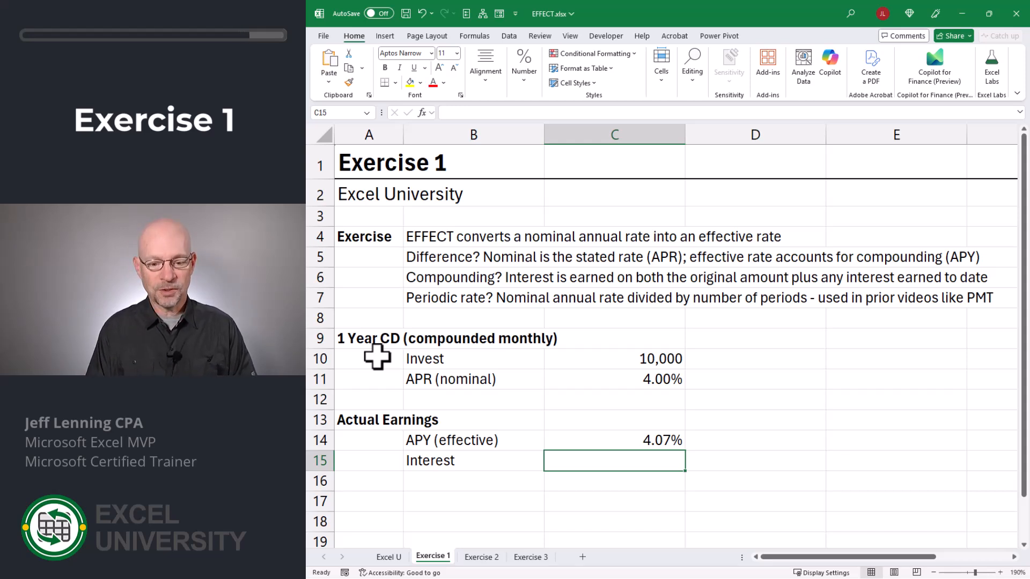
Step: Calculate the Interest as the investment amount multiplied by the APY with =C10*C14
text(=)
key(Up)
key(Up)
key(Up)
key(Up)
key(Up)
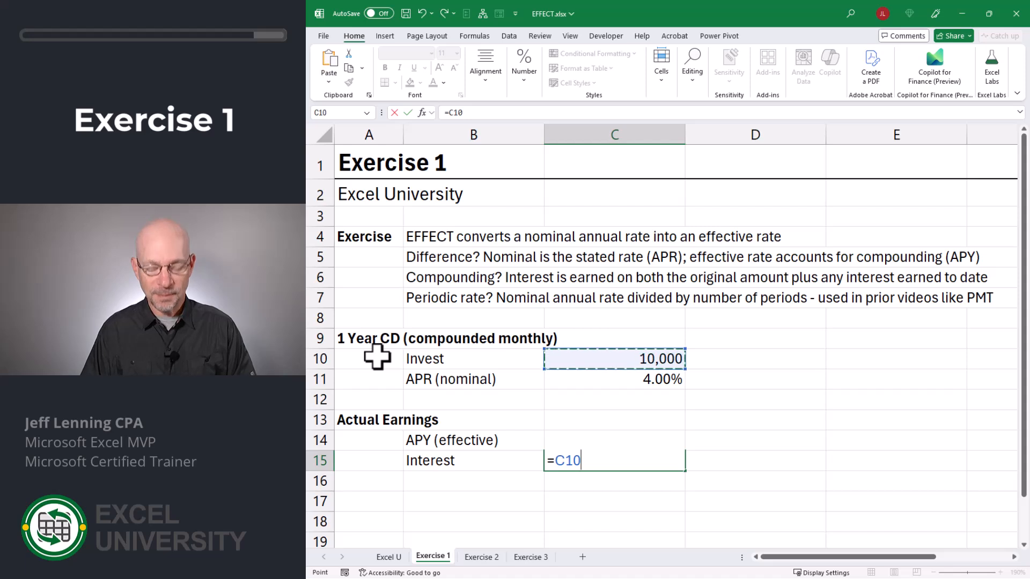
text(*)
key(Up)
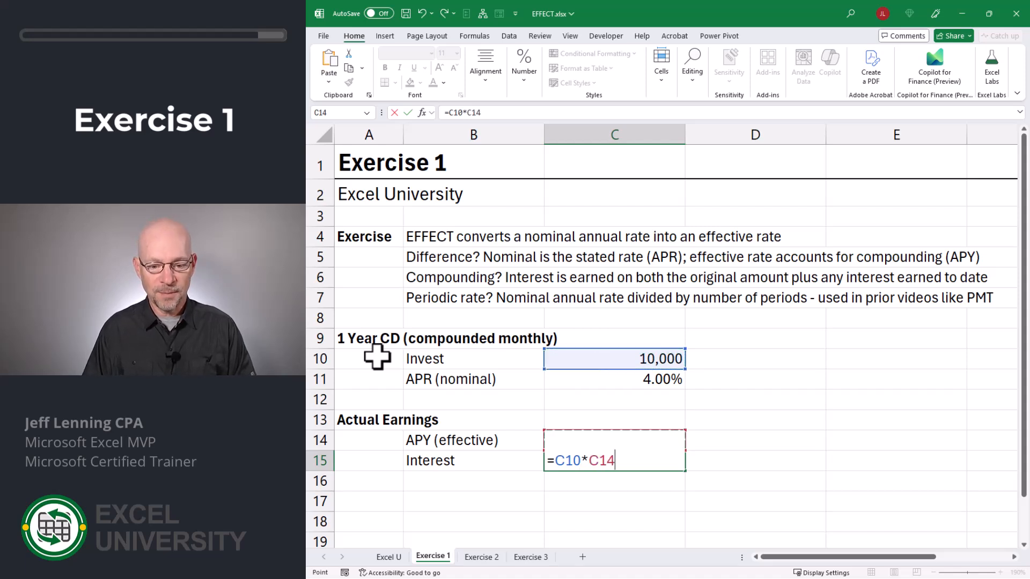
key(Return)
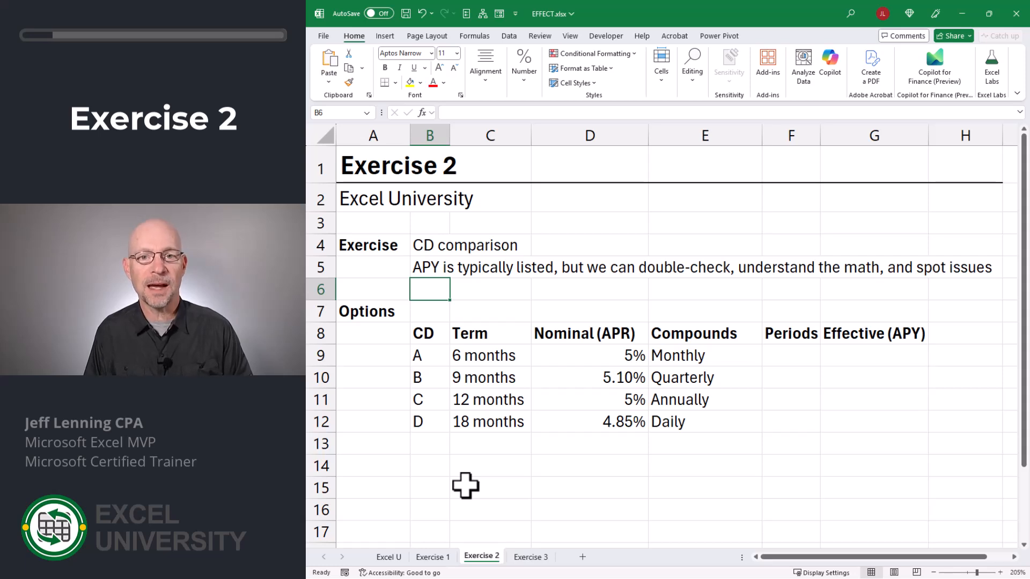
Step: Review the CD options' names, terms, nominal rates and compounding frequencies in Exercise 2
drag(428, 356, 425, 414)
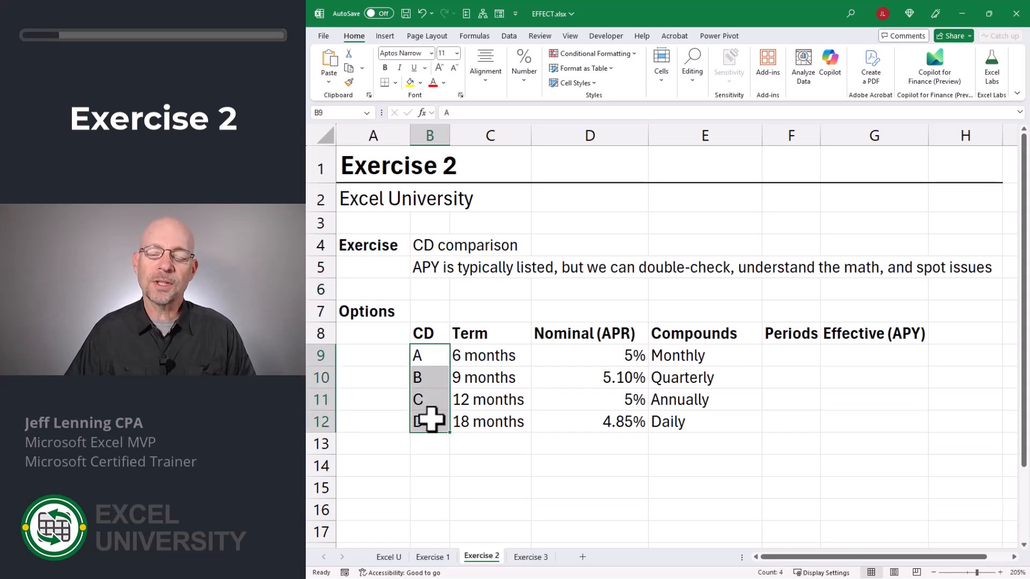
click(473, 356)
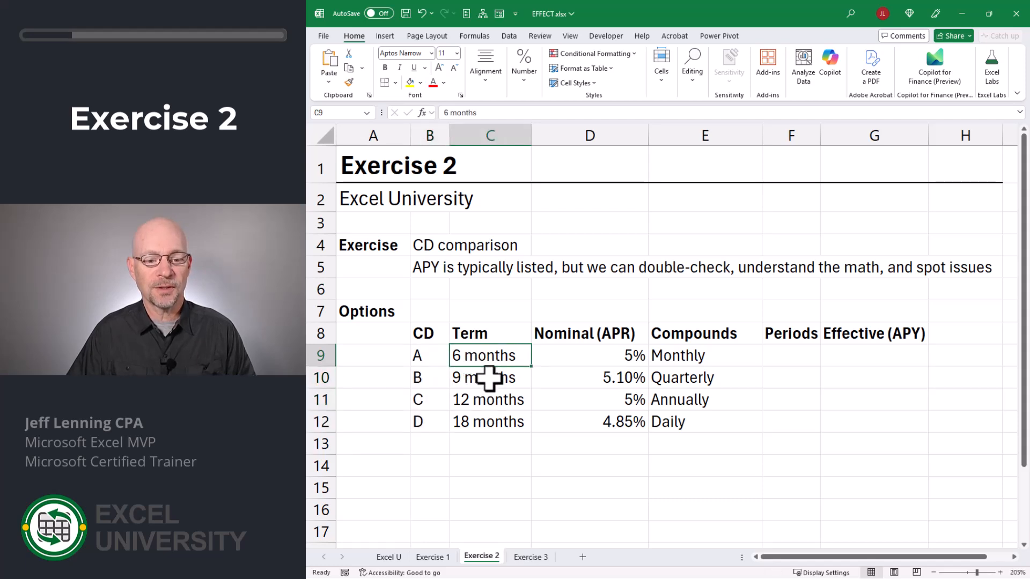
click(488, 377)
click(490, 402)
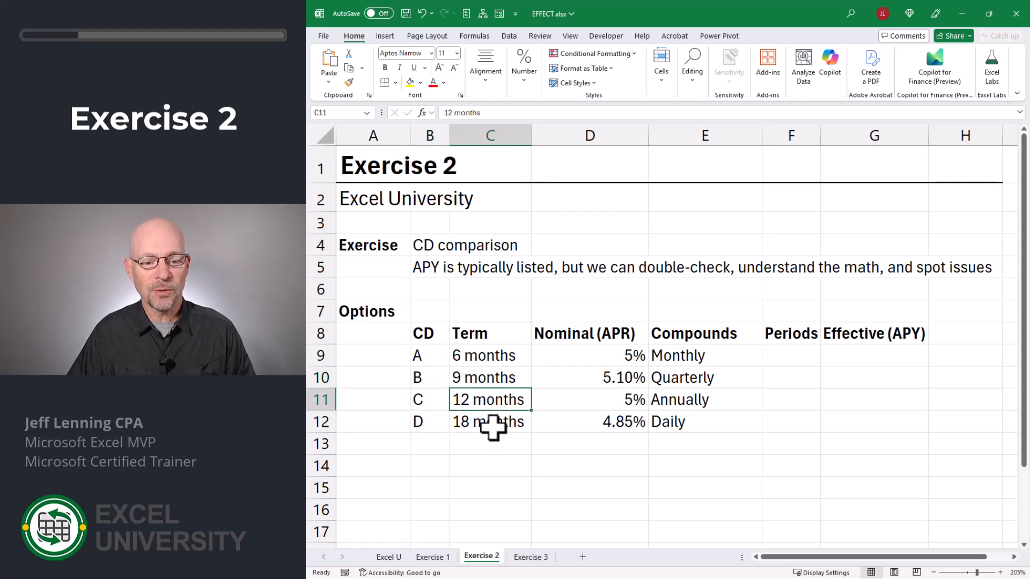
click(490, 423)
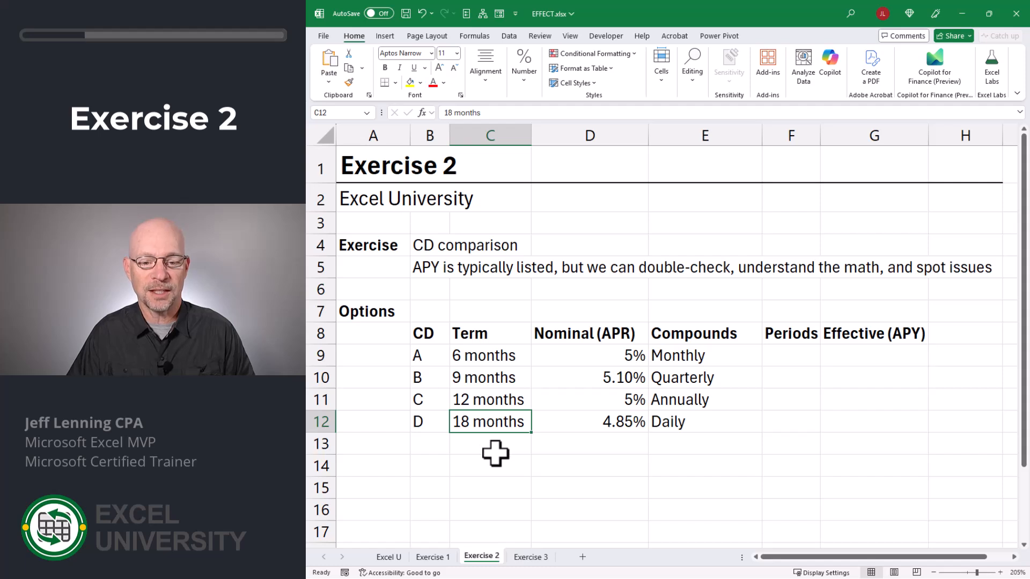
click(592, 356)
key(ctrl+shift+Down)
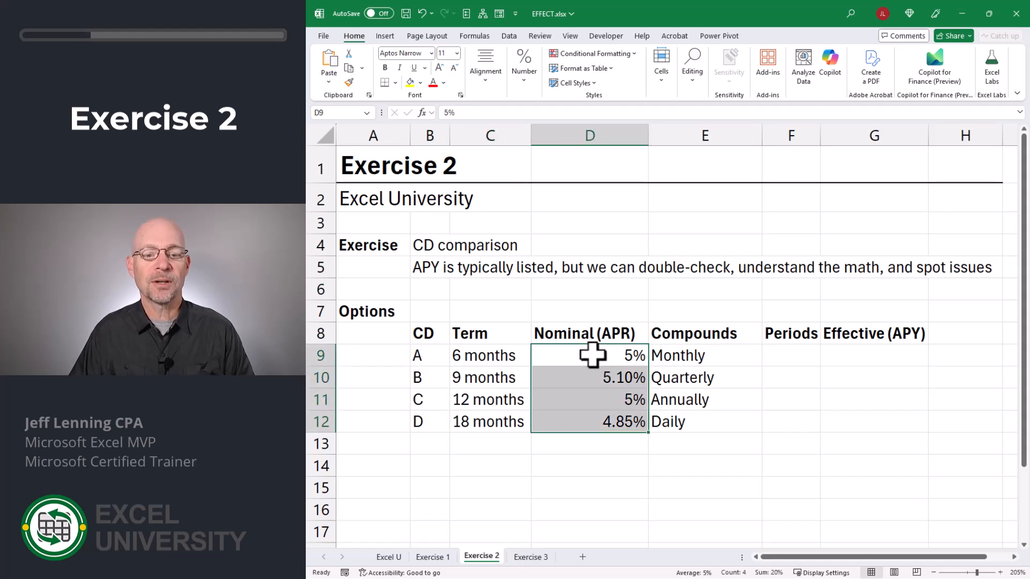
key(Right)
key(ctrl+shift+Down)
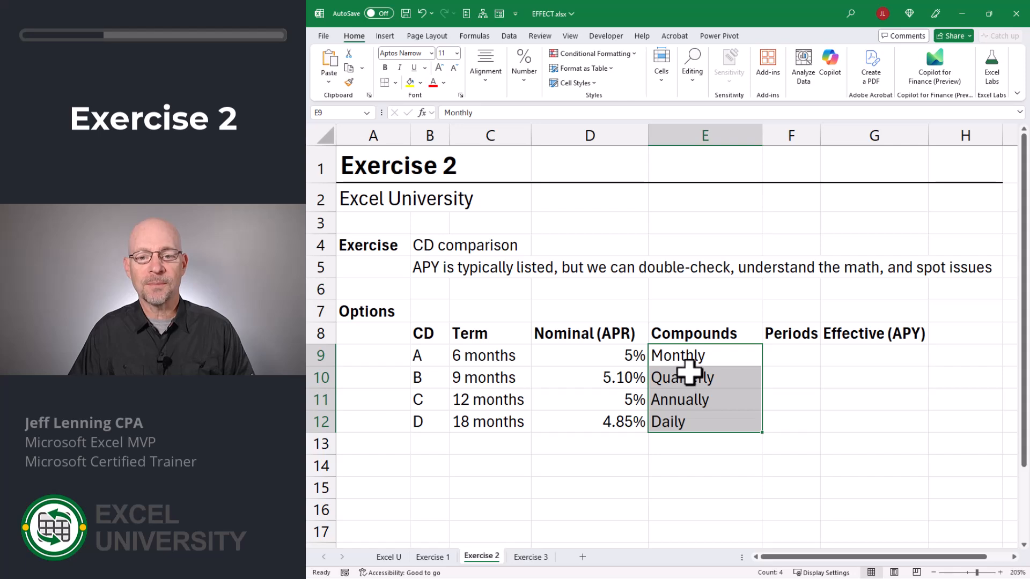
Step: Enter the Periods for each CD: 12, 4, 1 and 365
key(Right)
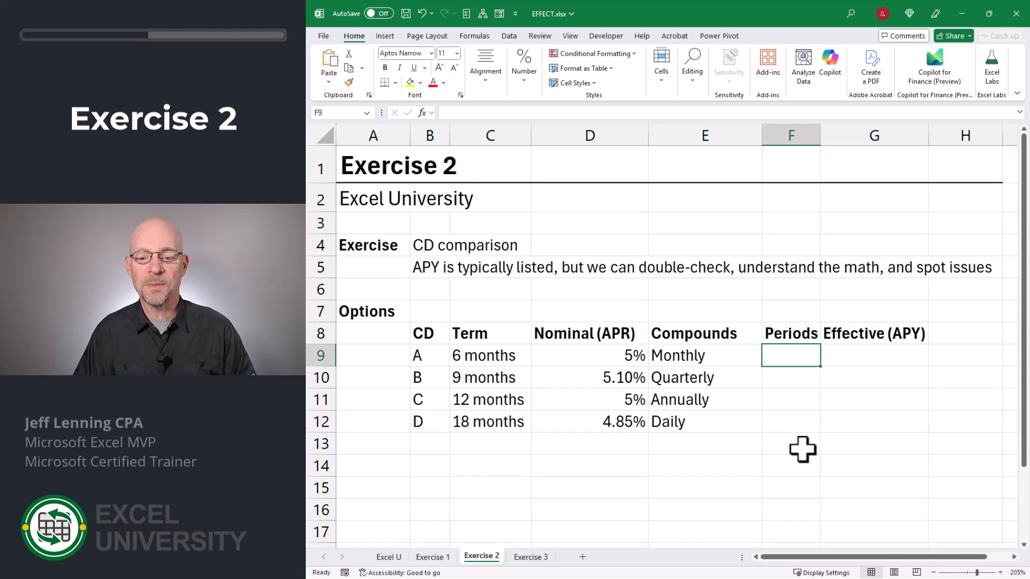
text(12)
key(Return)
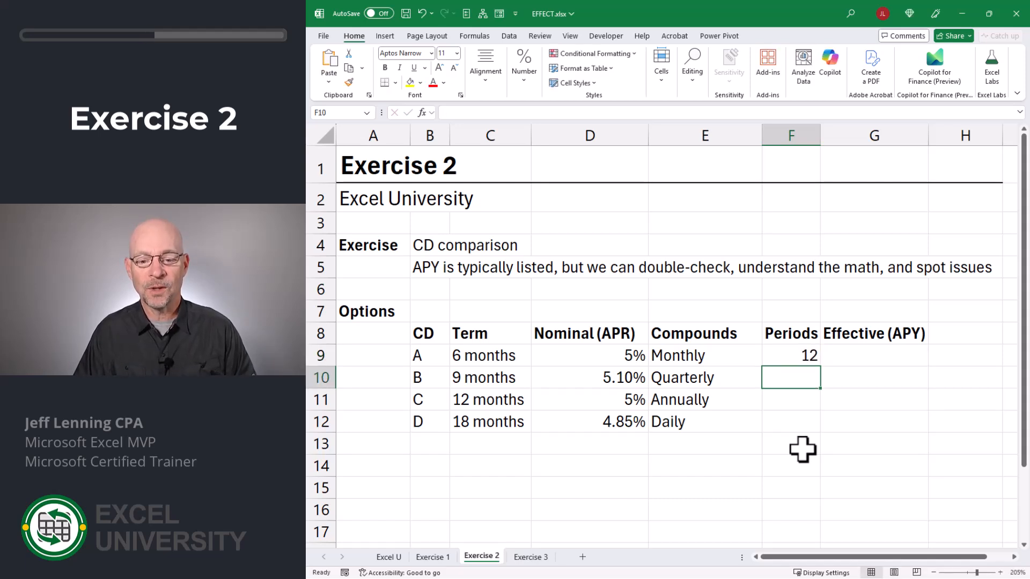
text(4)
key(Return)
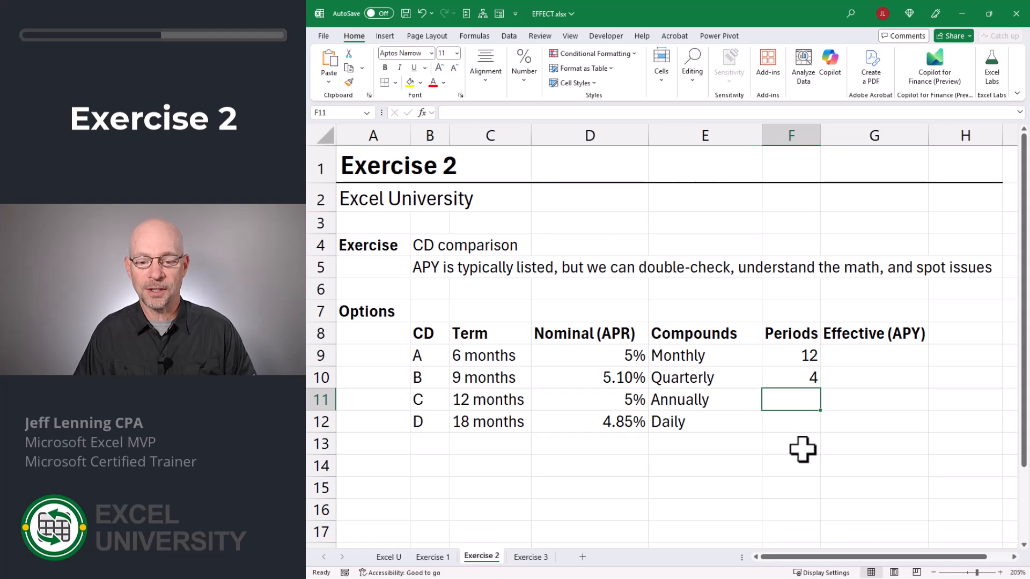
text(1)
key(Return)
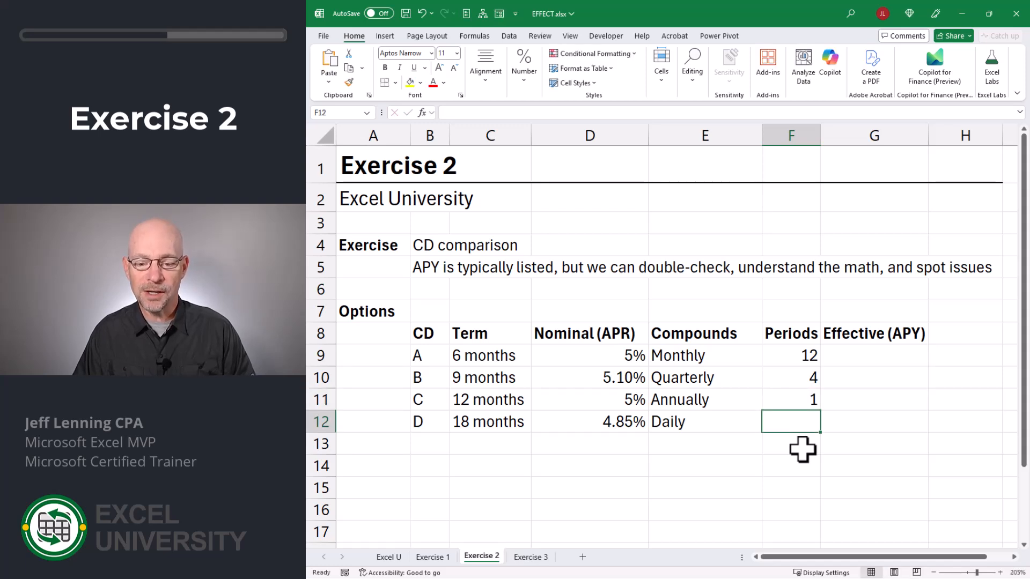
text(365)
key(Return)
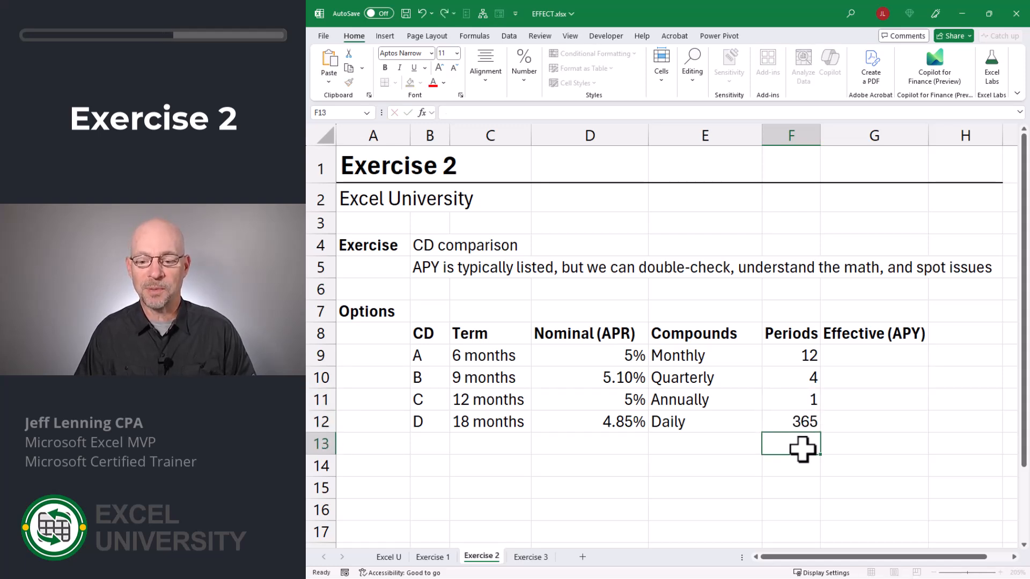
Step: Calculate CD A's Effective (APY) with =EFFECT(D9,F9)
key(Up)
key(Up)
key(Up)
key(Up)
key(Right)
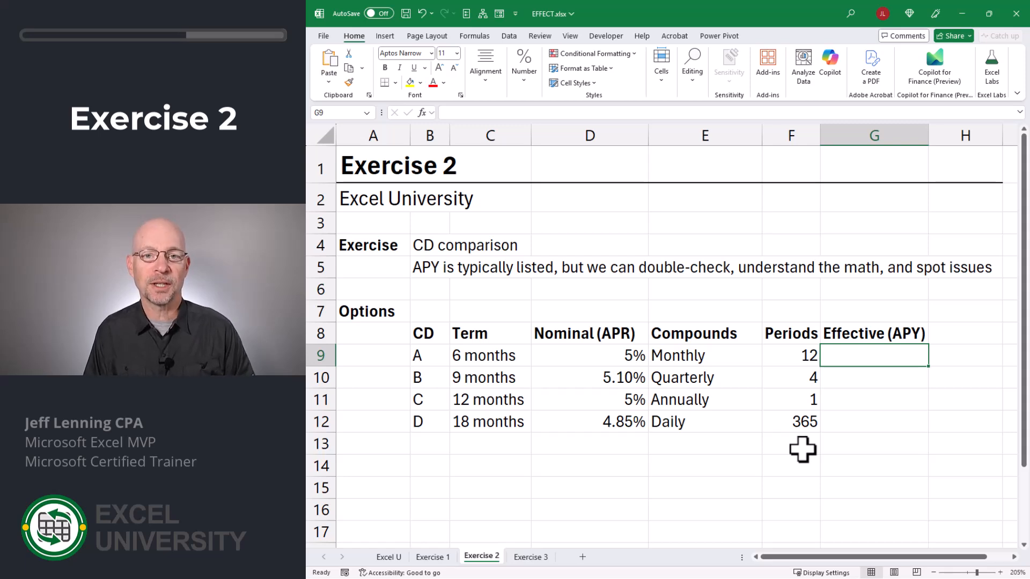
text(=eff)
key(Tab)
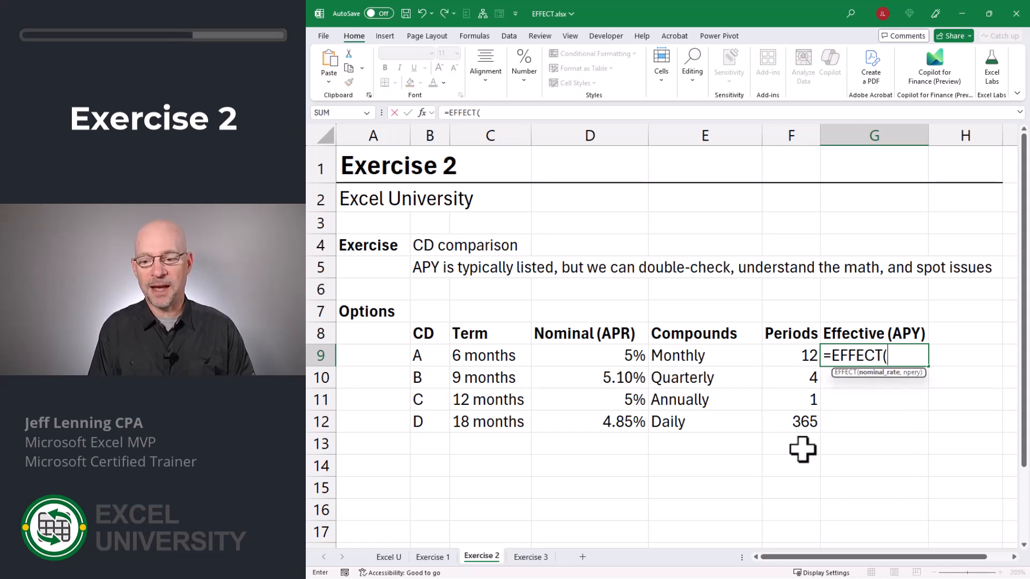
key(Left)
key(Left)
key(Left)
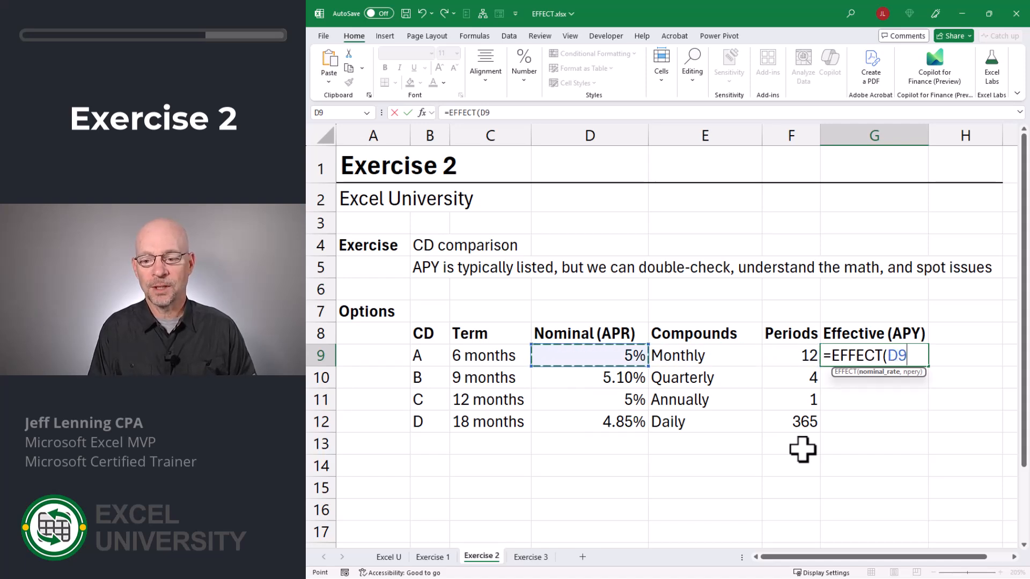
text(,)
key(Left)
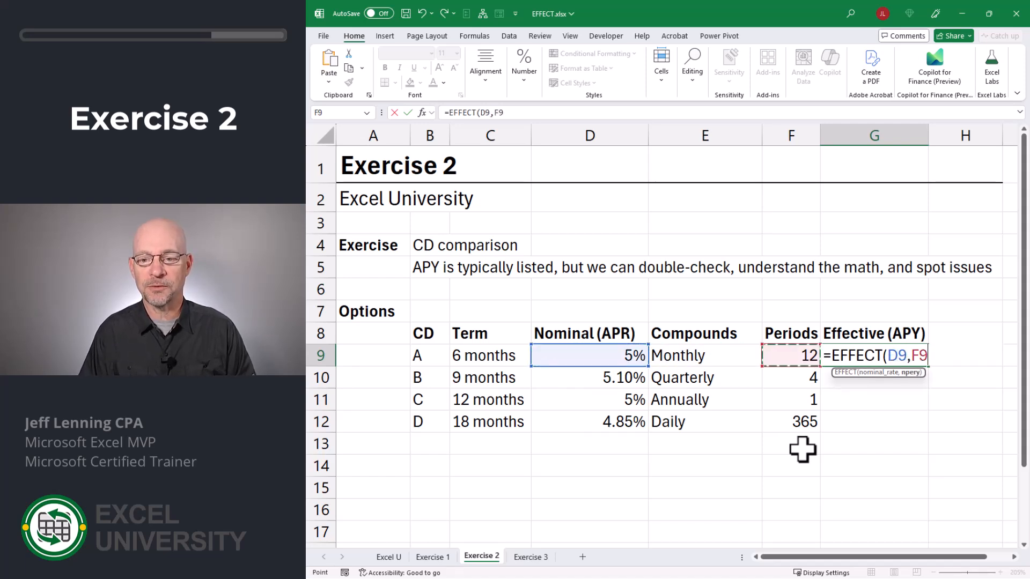
text())
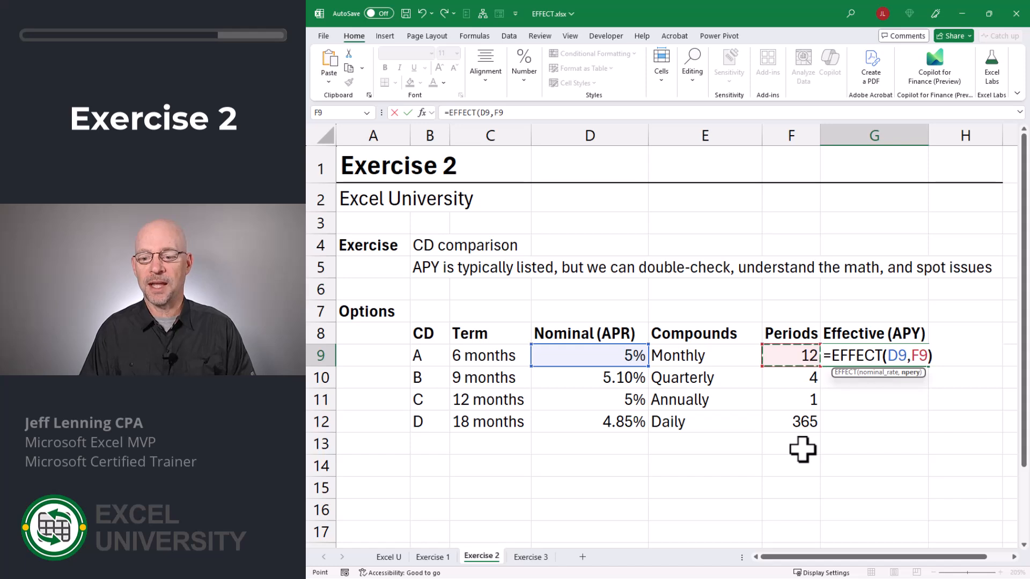
key(Return)
Step: Fill the EFFECT formula down to the remaining CDs through row 12
key(Up)
drag(928, 367, 935, 429)
key(Left)
key(Left)
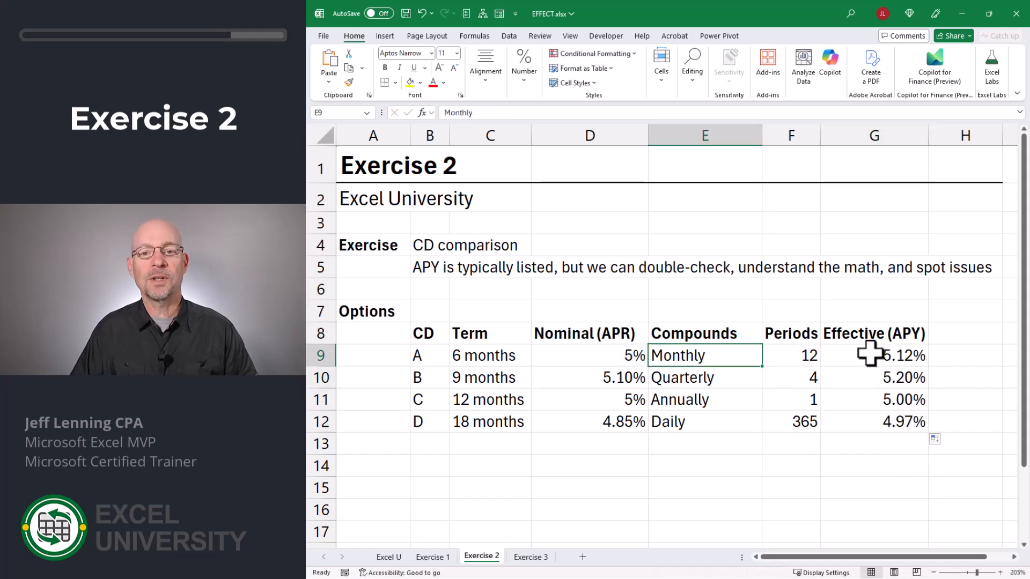
drag(862, 358, 863, 423)
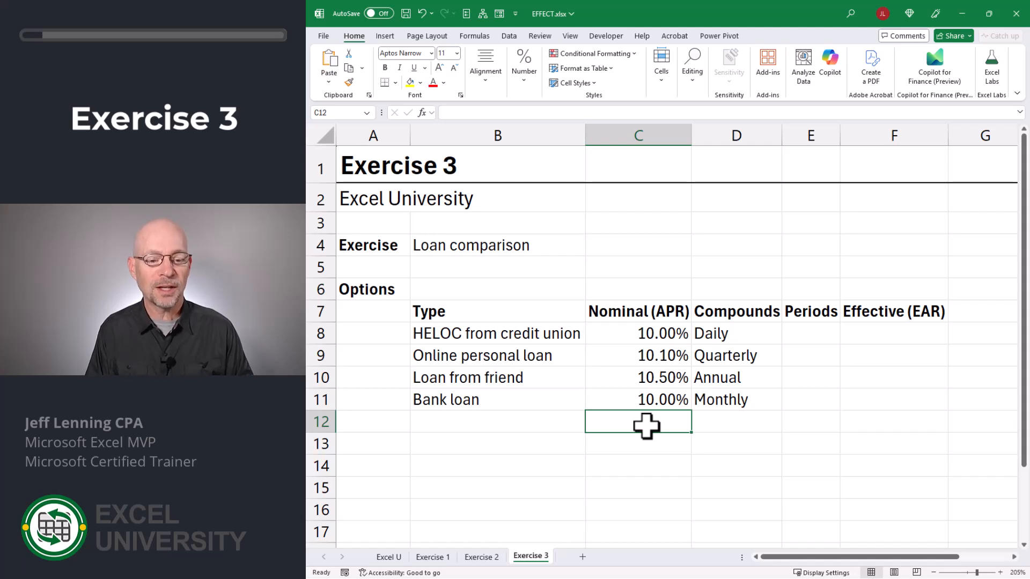
Step: Review the loan options' nominal rates and compounding frequencies in Exercise 3
drag(638, 333, 638, 399)
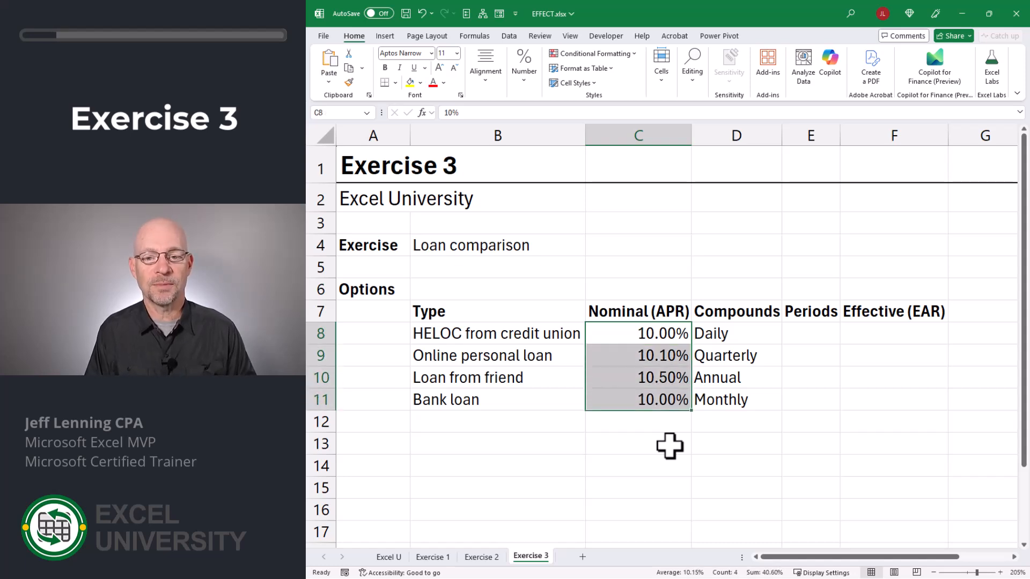
key(Right)
key(shift+Down)
key(shift+Down)
key(shift+Down)
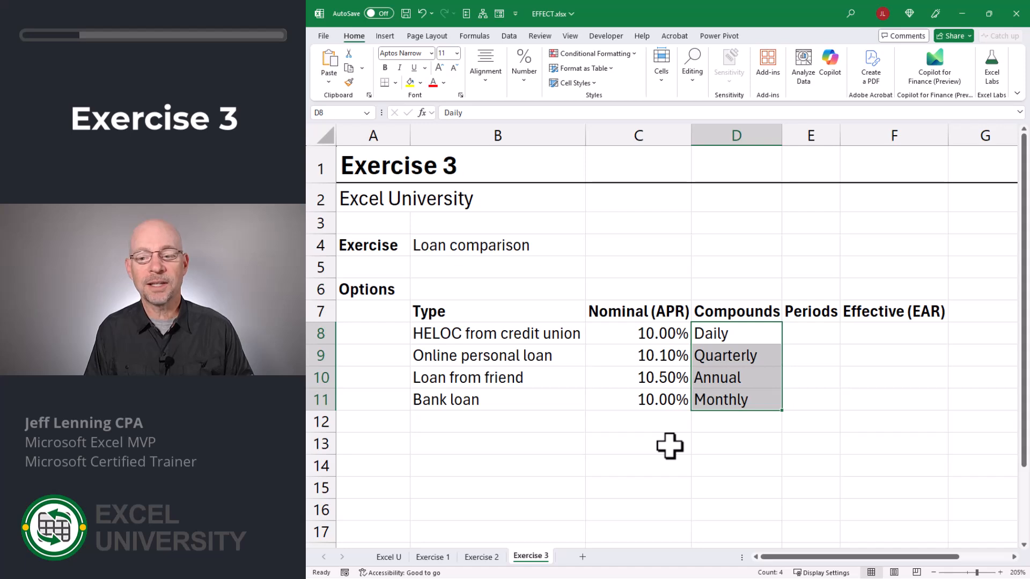
Step: Enter 365 periods for the daily-compounded HELOC from credit union
key(Right)
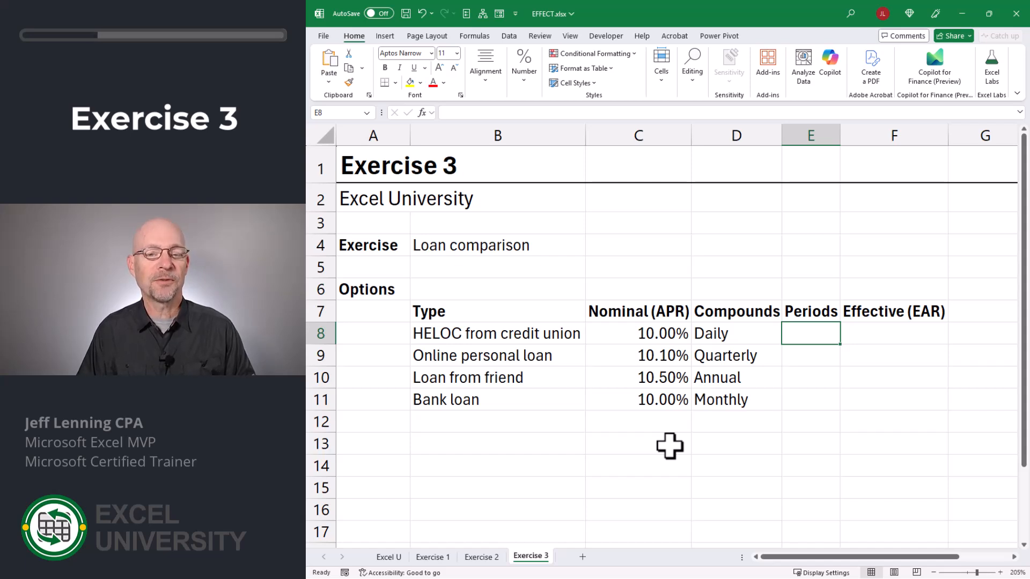
text(365)
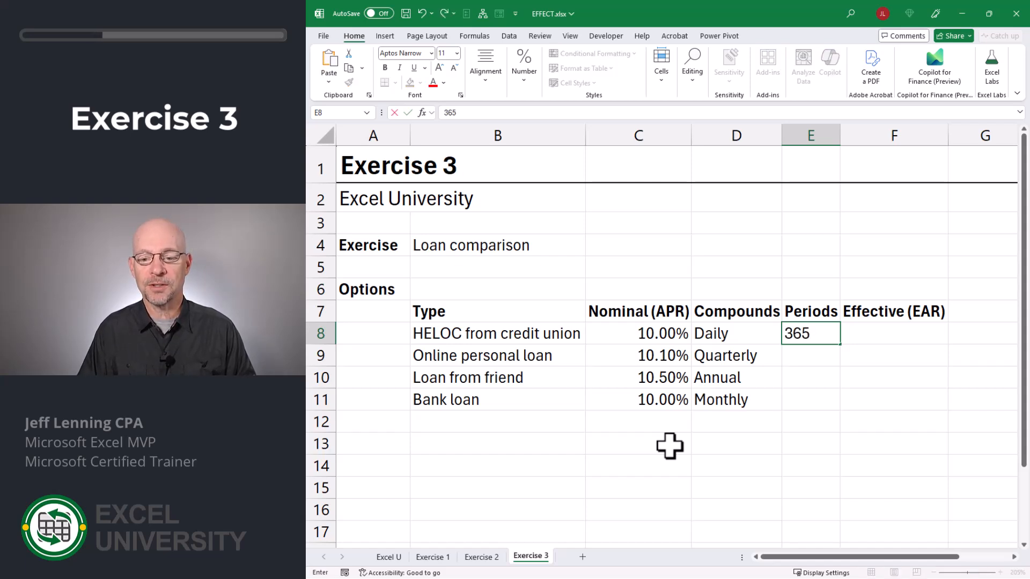
key(Return)
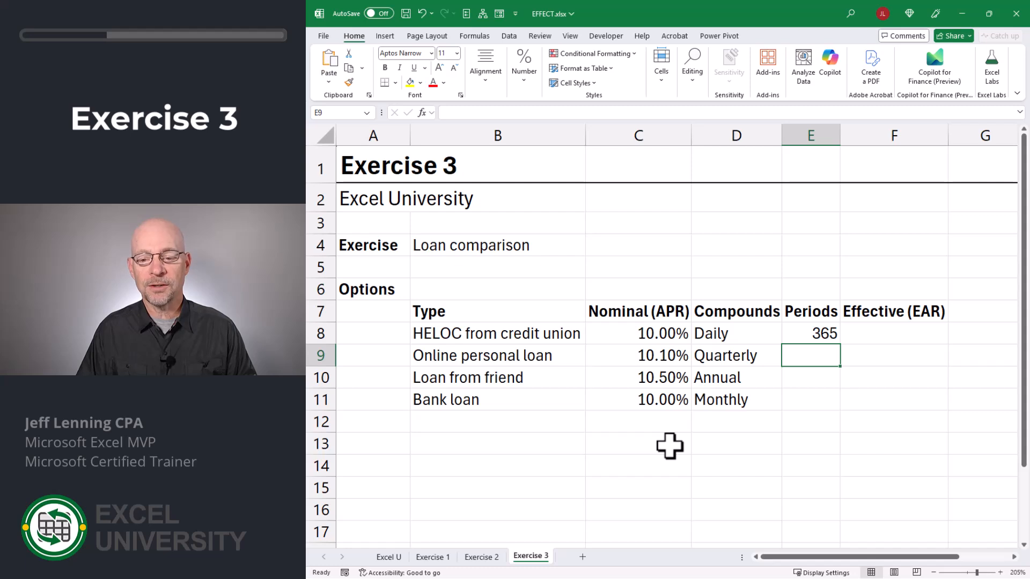
Step: Enter periods of 4, 1 and 12 for the quarterly, annual and monthly loans
text(4)
key(Return)
text(1)
key(Return)
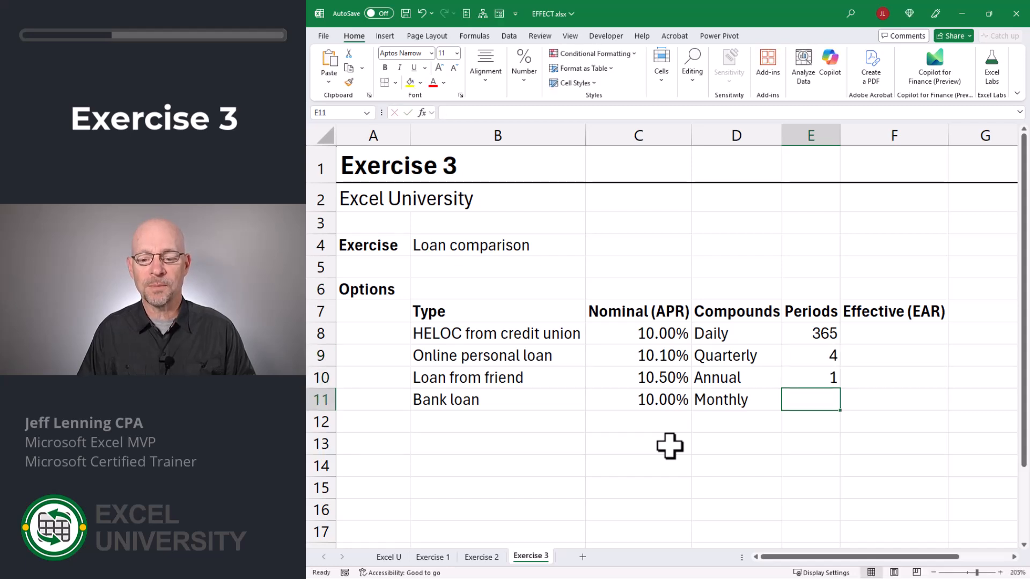
text(12)
key(Return)
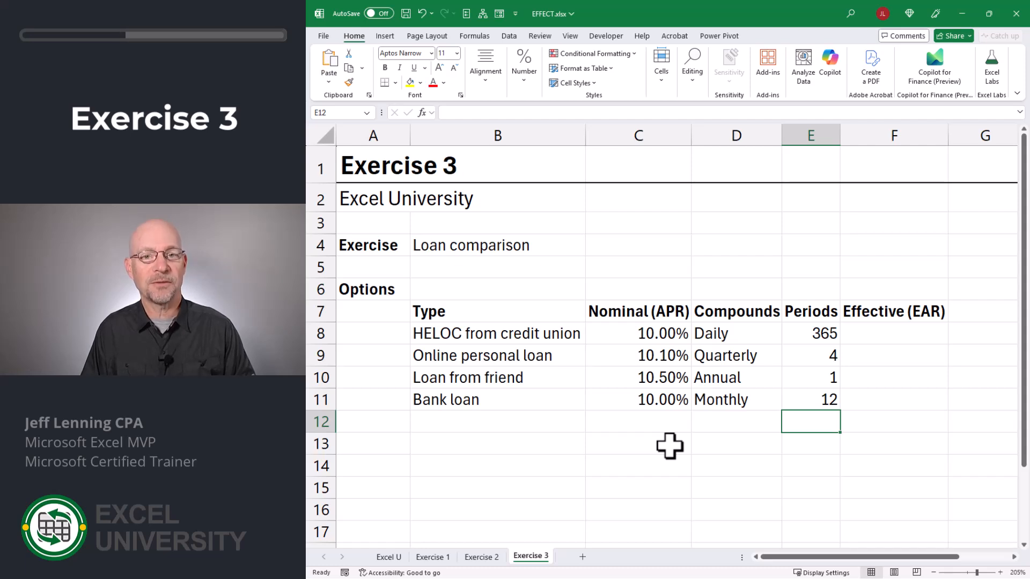
Step: Calculate the HELOC's Effective (EAR) with =EFFECT(C8,E8) and fill it down through row 11
key(Up)
key(Up)
key(Up)
key(Up)
key(Right)
text(=)
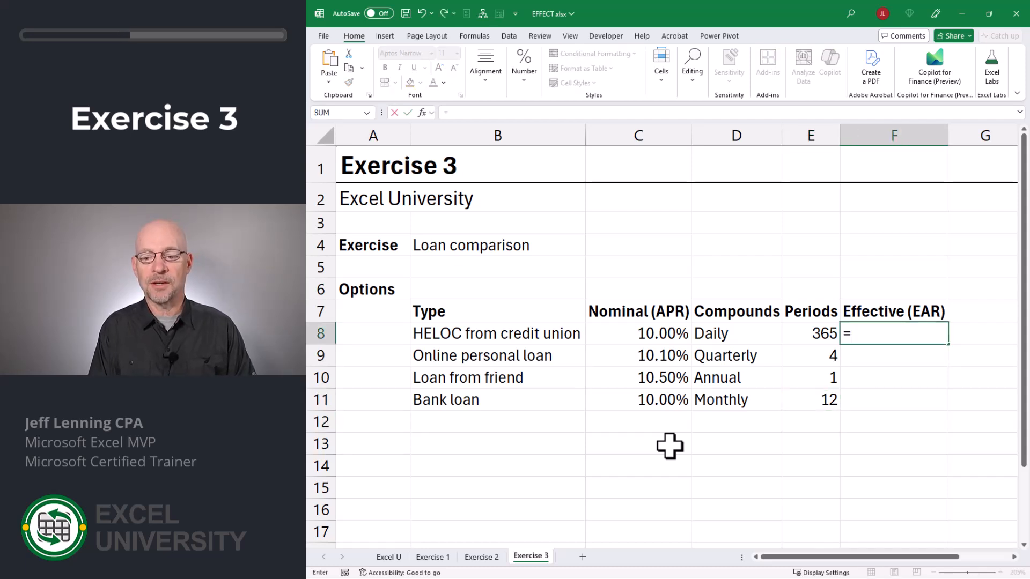
text(EFFECT()
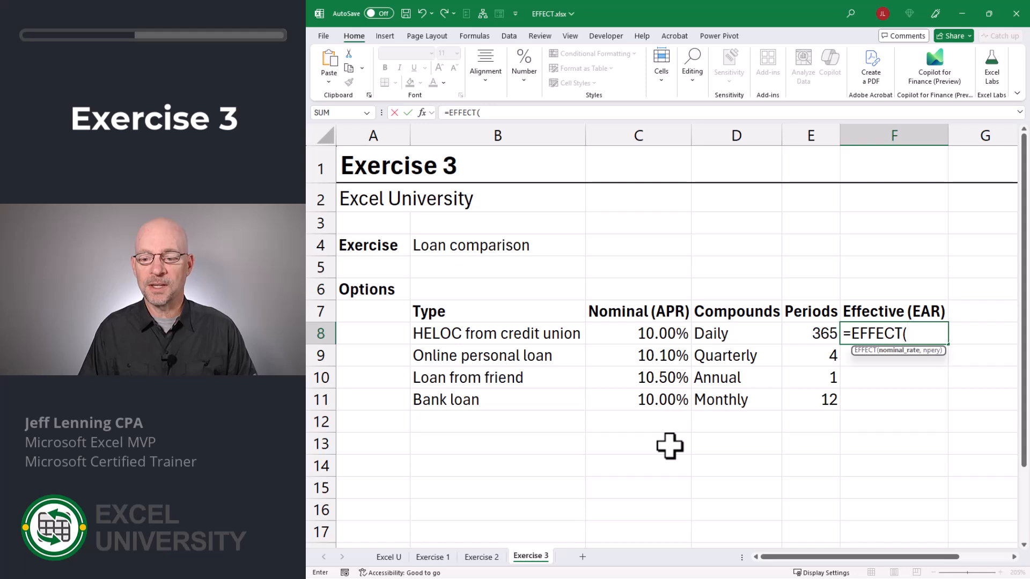
key(Left)
key(Left)
key(Left)
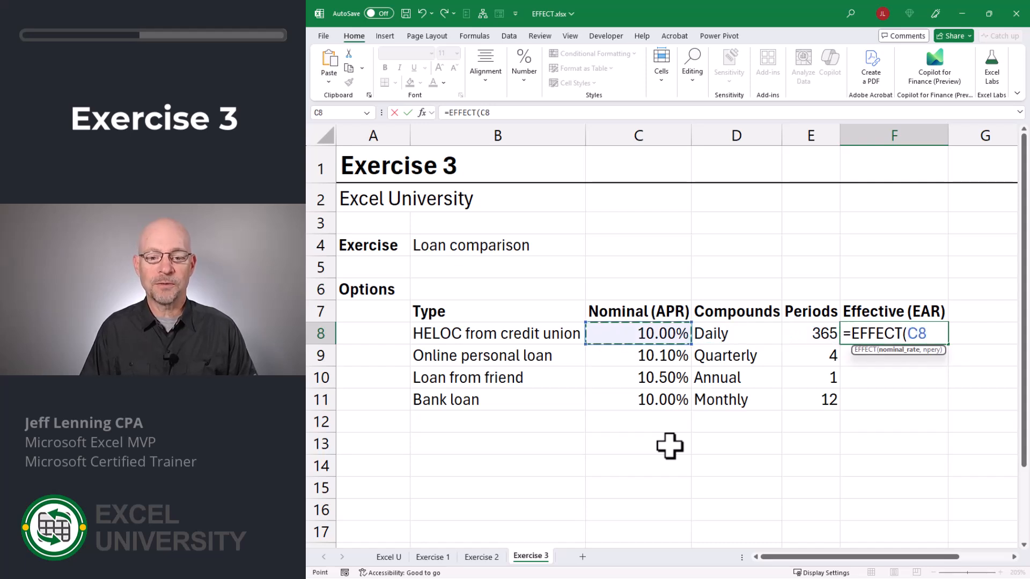
text(,)
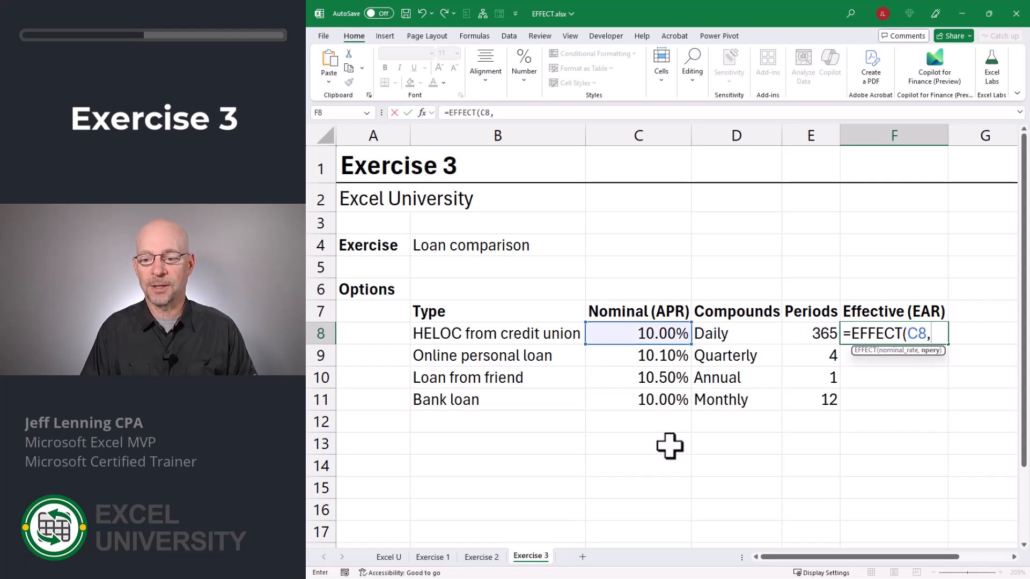
key(Left)
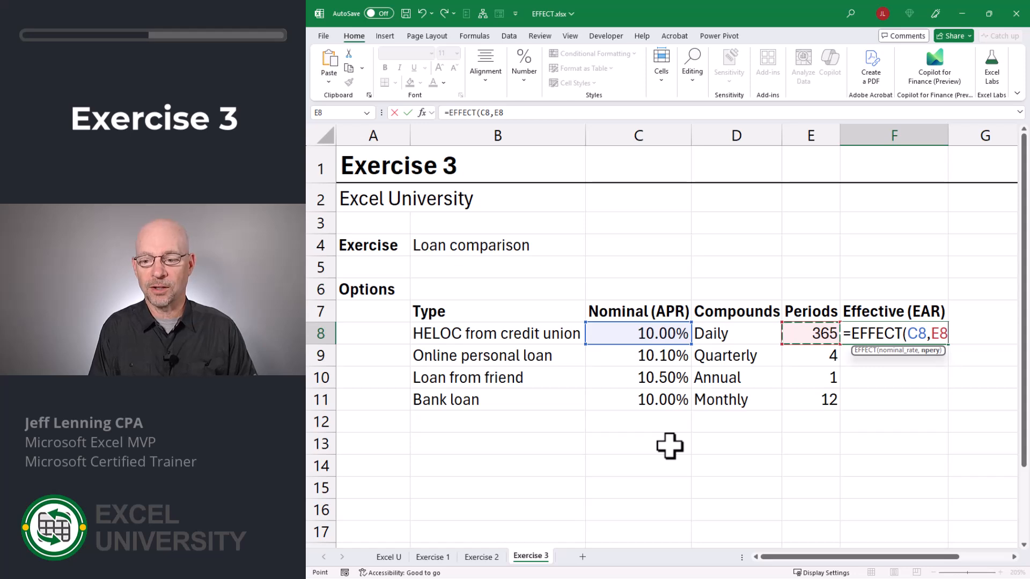
text())
key(Return)
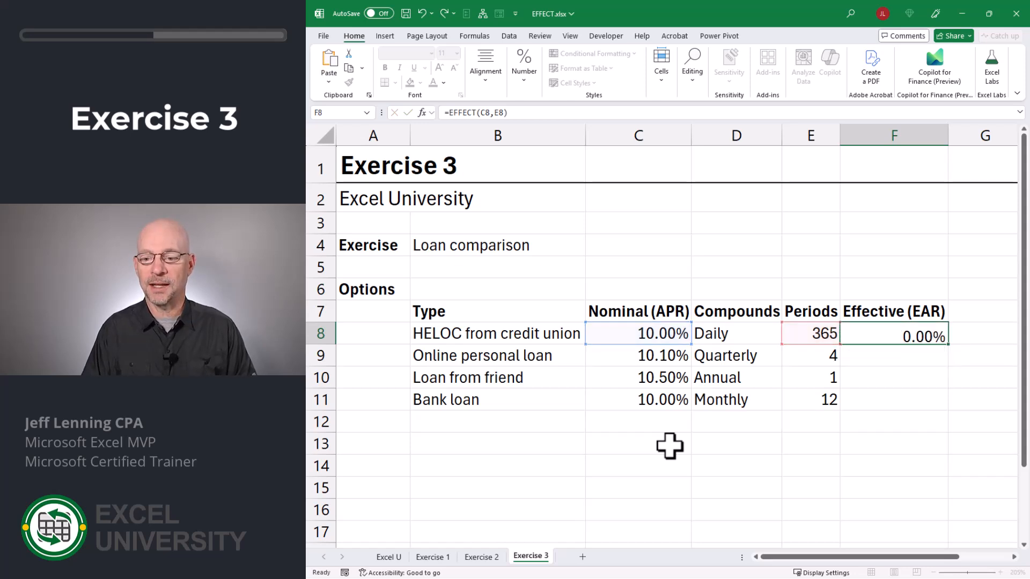
click(936, 337)
drag(947, 349, 947, 407)
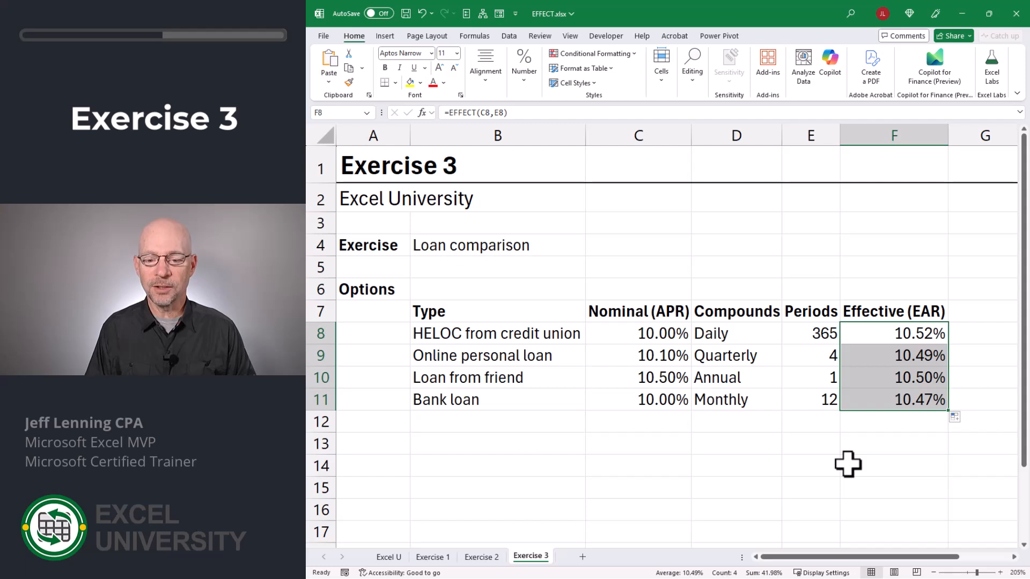
Step: Examine the HELOC and online personal loan rate, compounding, period and effective rate cells, then the effective rates F8:F11
click(590, 339)
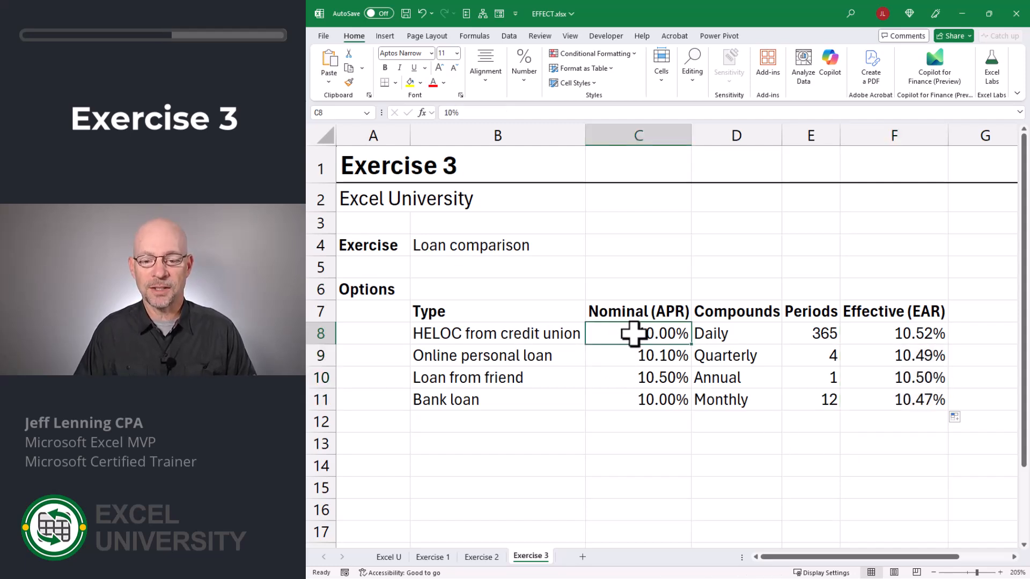
click(747, 334)
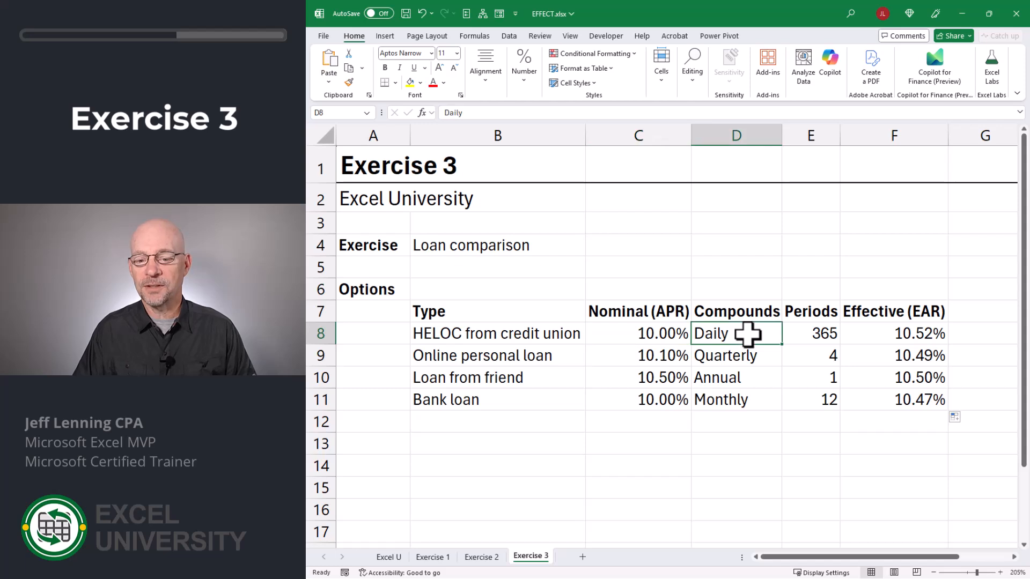
click(816, 333)
click(891, 333)
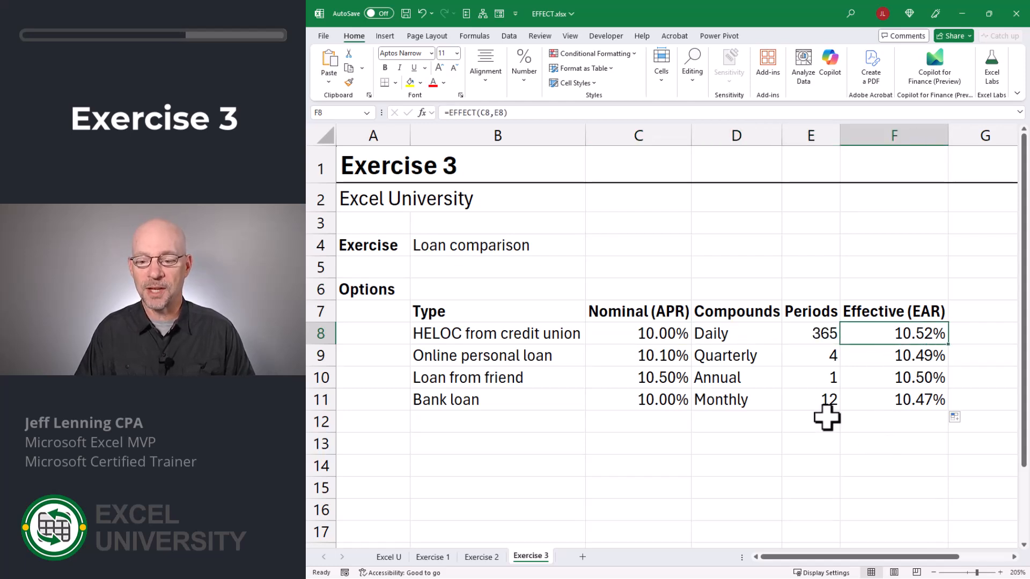
click(661, 357)
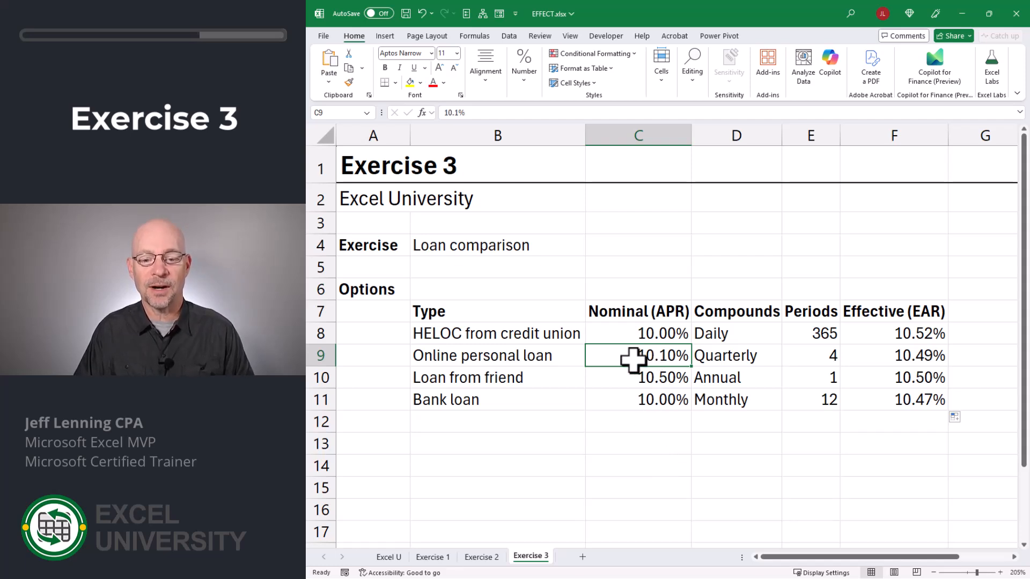
click(799, 358)
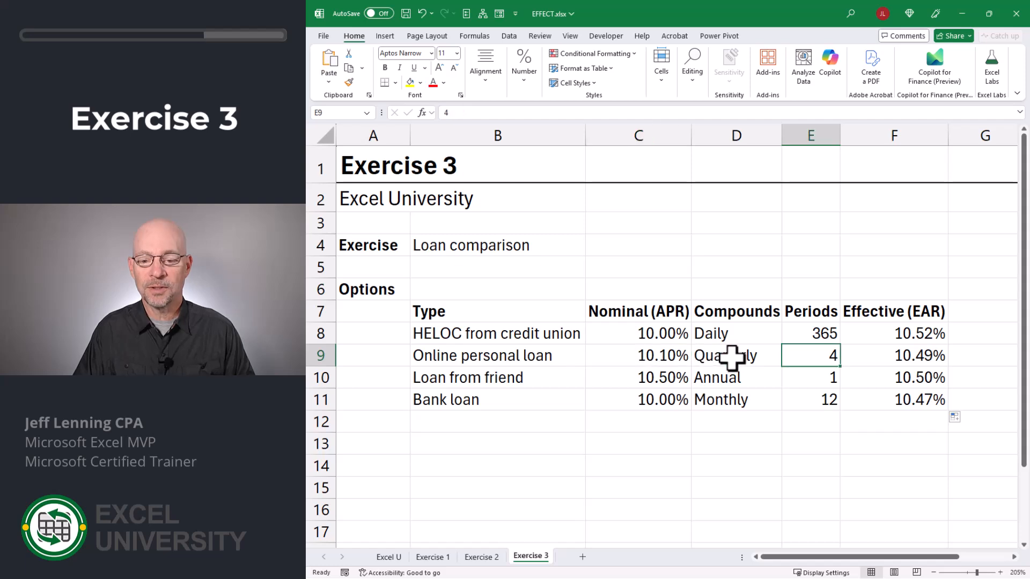
click(736, 359)
click(823, 358)
click(925, 355)
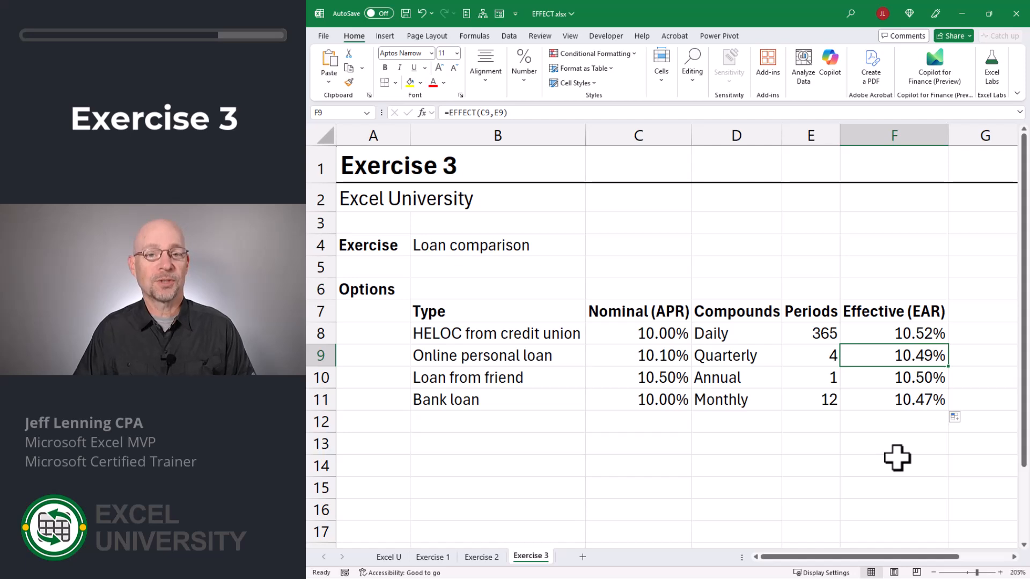
click(652, 355)
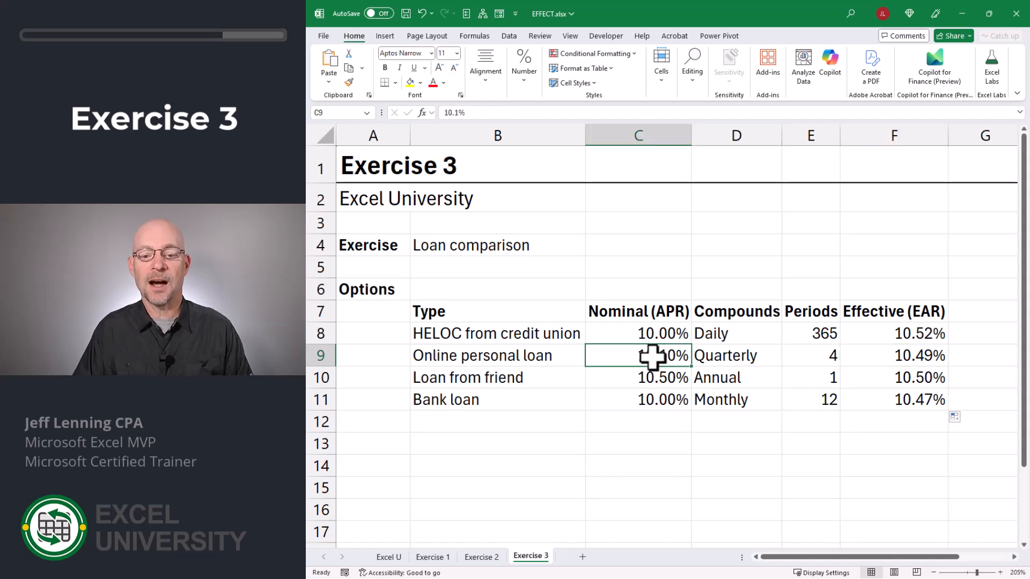
click(910, 356)
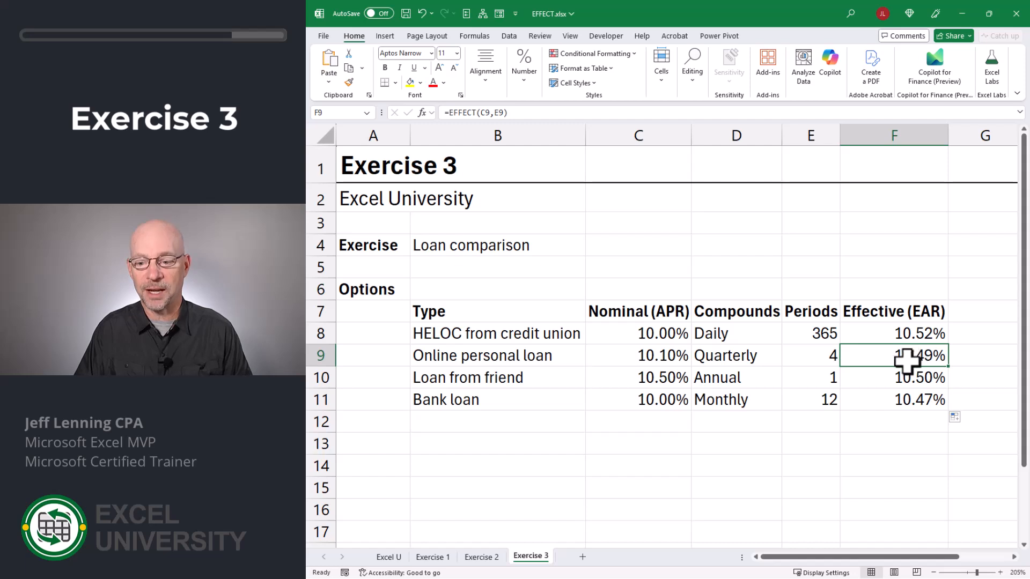
drag(901, 335, 899, 399)
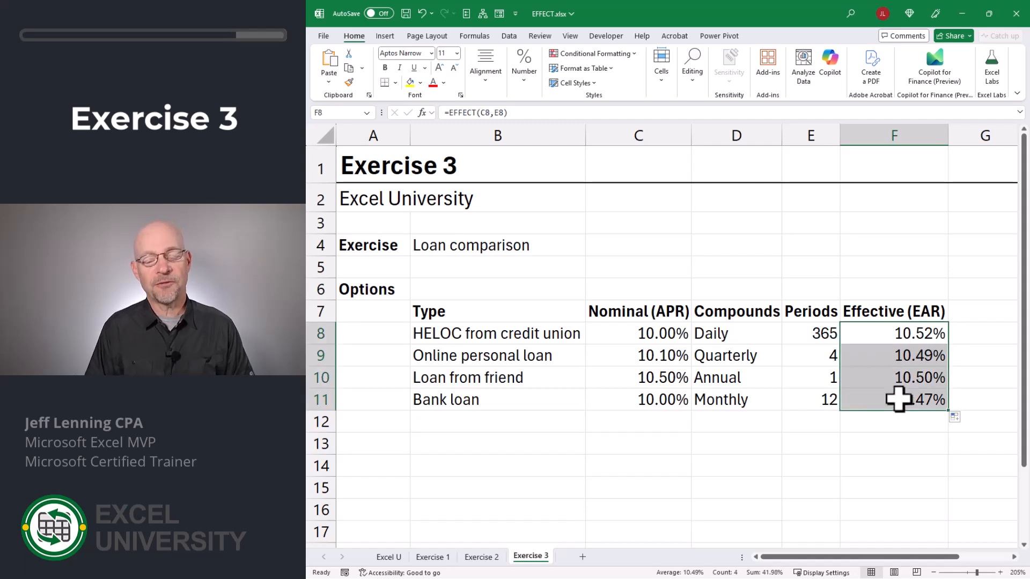